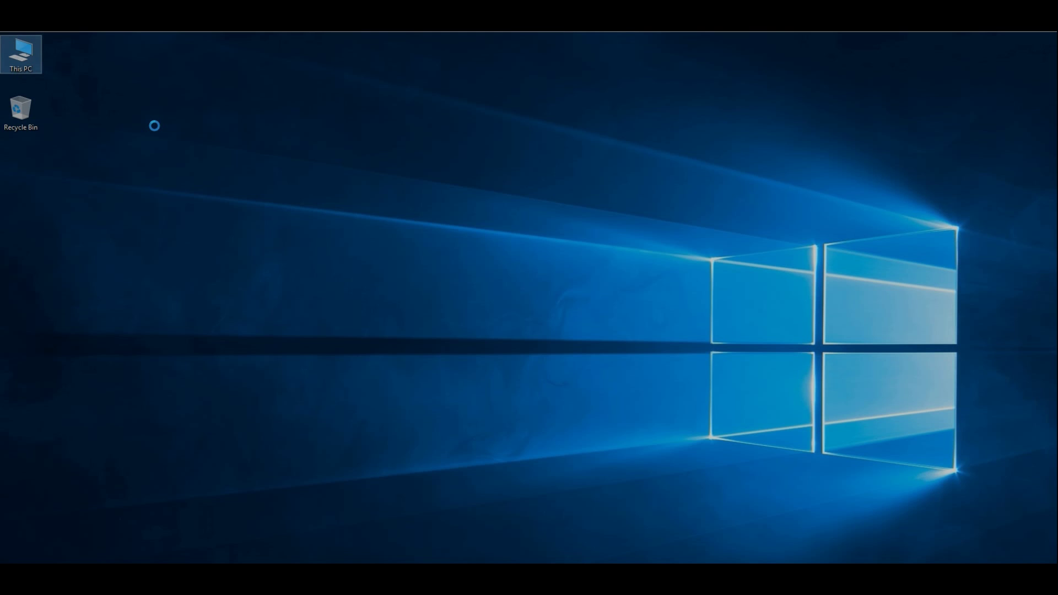
- Open Computer Management's Disk Management view and select the 30 GB C: partition on Disk 0
{"action": "left_click", "coordinate": [86, 87]}
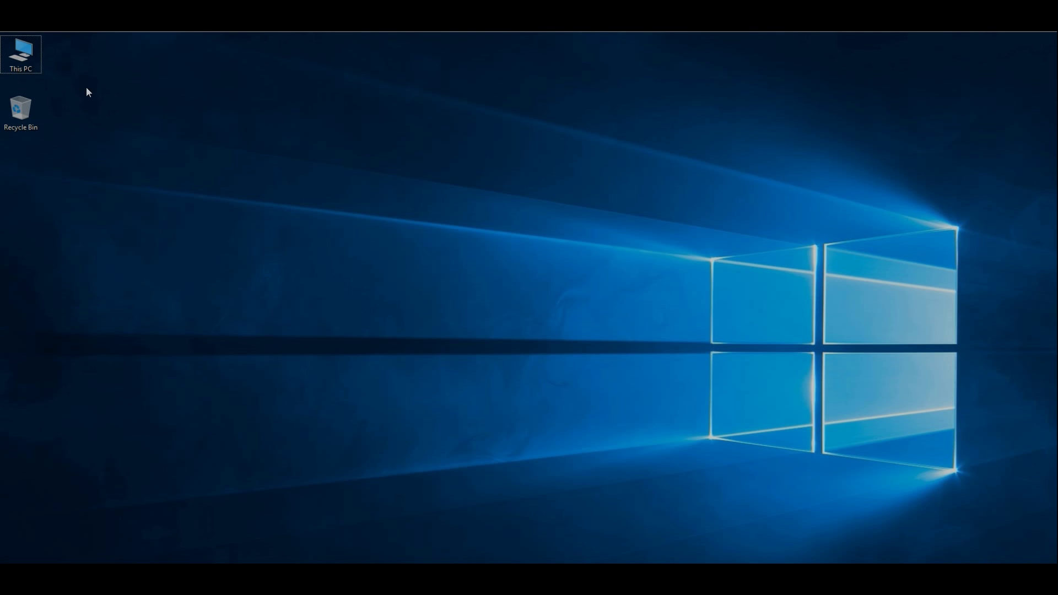
{"action": "right_click", "coordinate": [29, 63]}
{"action": "left_click", "coordinate": [56, 88]}
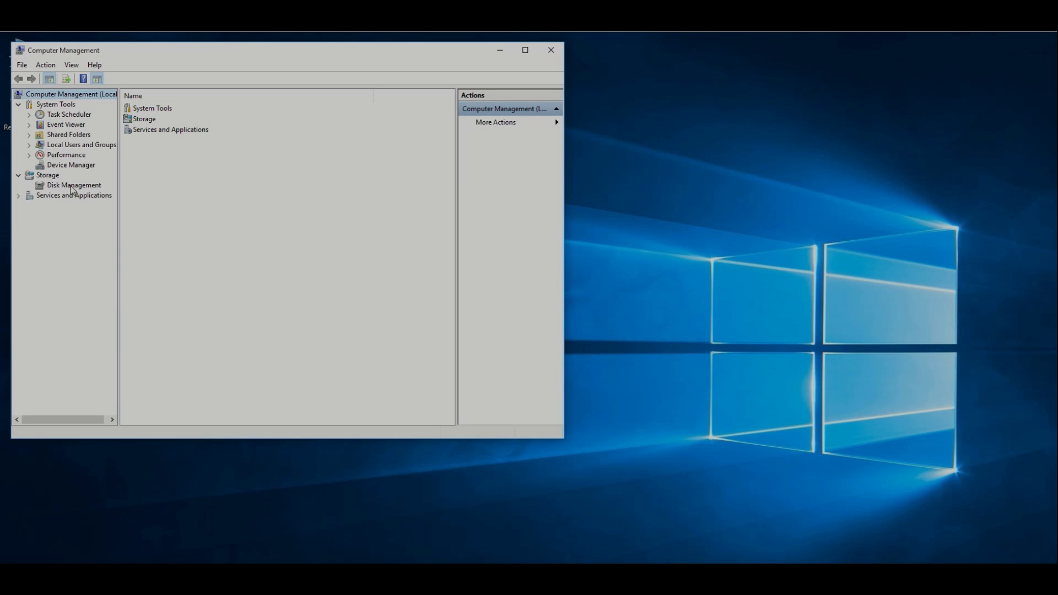
{"action": "left_click", "coordinate": [61, 188]}
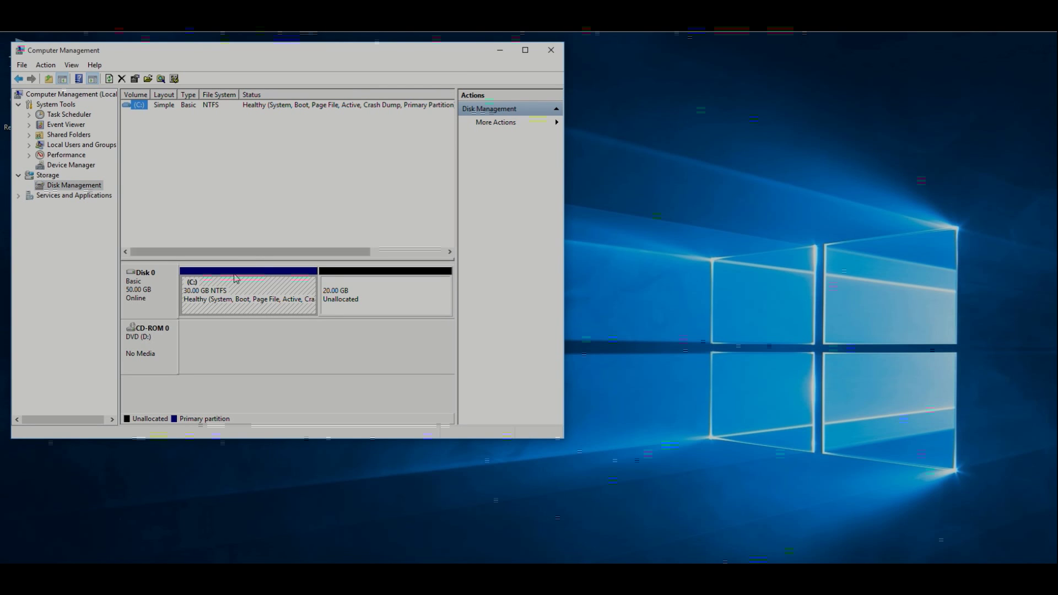
{"action": "left_click", "coordinate": [268, 293]}
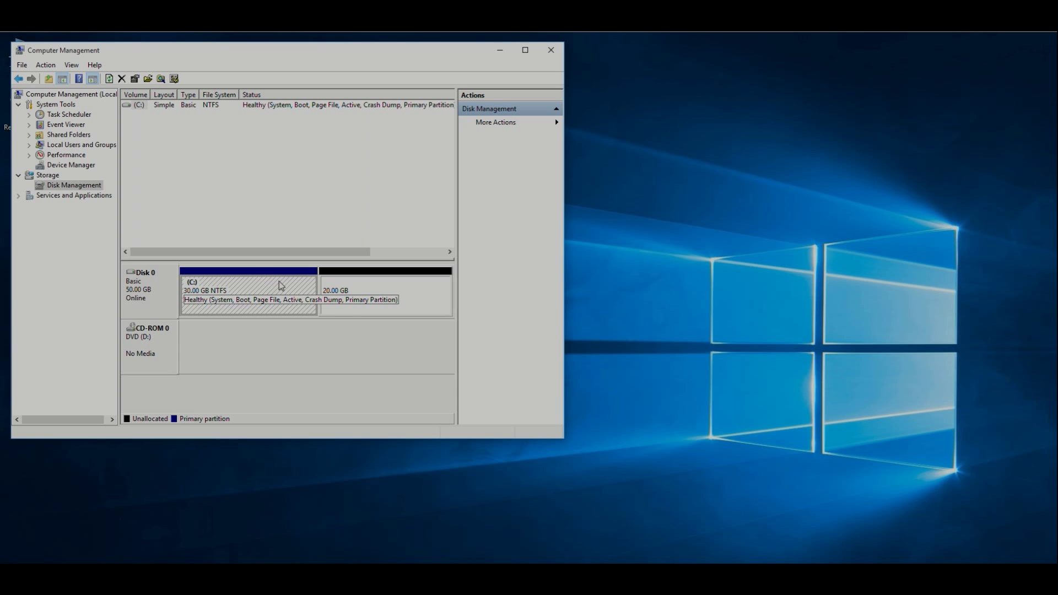
- Shrink the C: volume by 20240 MB and select the resulting unallocated space
{"action": "right_click", "coordinate": [281, 286]}
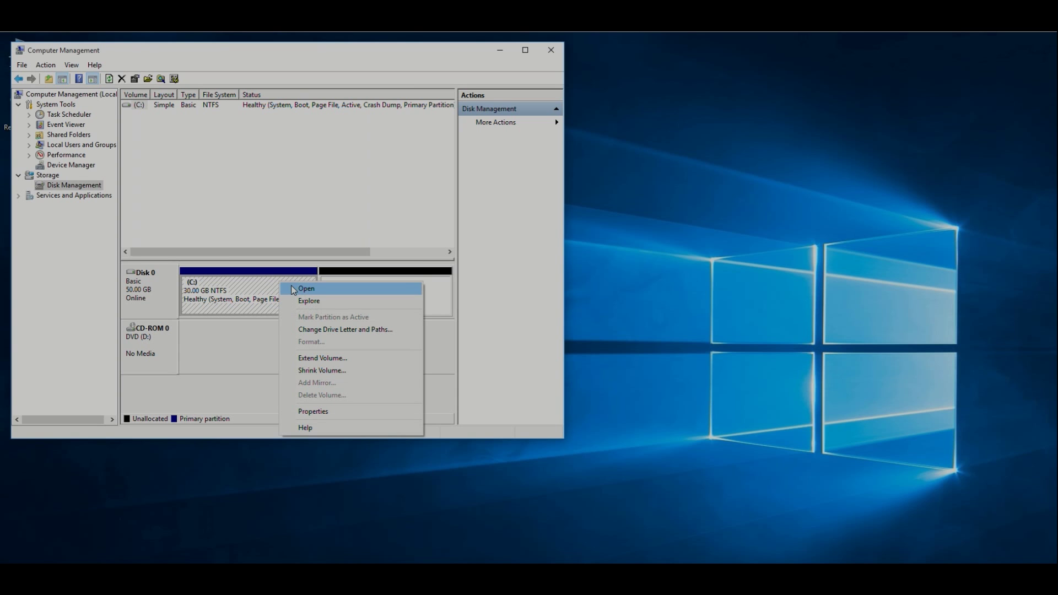
{"action": "left_click", "coordinate": [321, 371]}
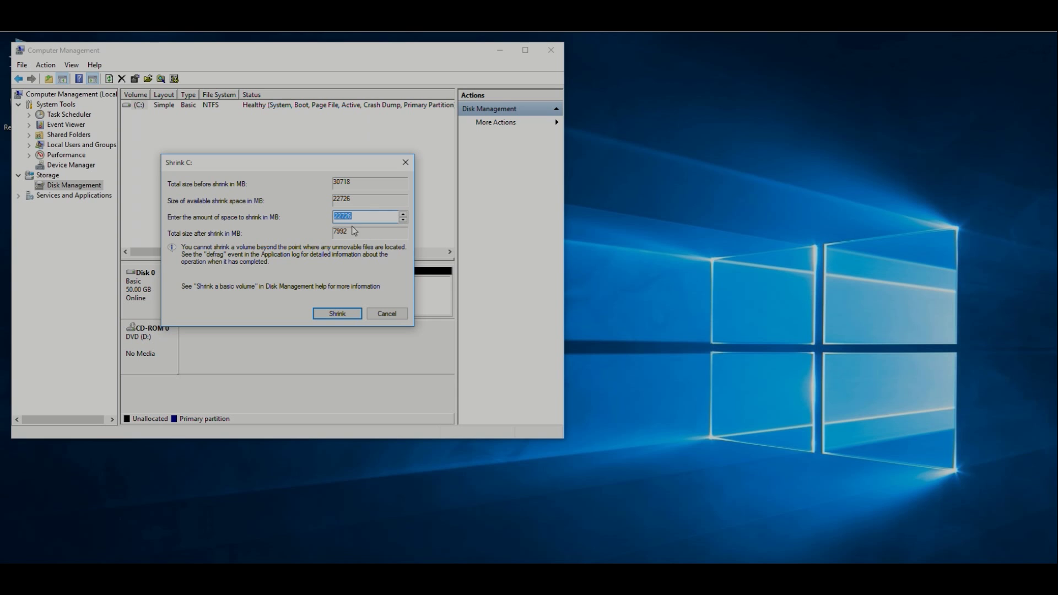
{"action": "left_click", "coordinate": [352, 220]}
{"action": "double_click", "coordinate": [334, 219]}
{"action": "type", "text": "20240"}
{"action": "left_click_drag", "start_coordinate": [275, 166], "coordinate": [580, 281]}
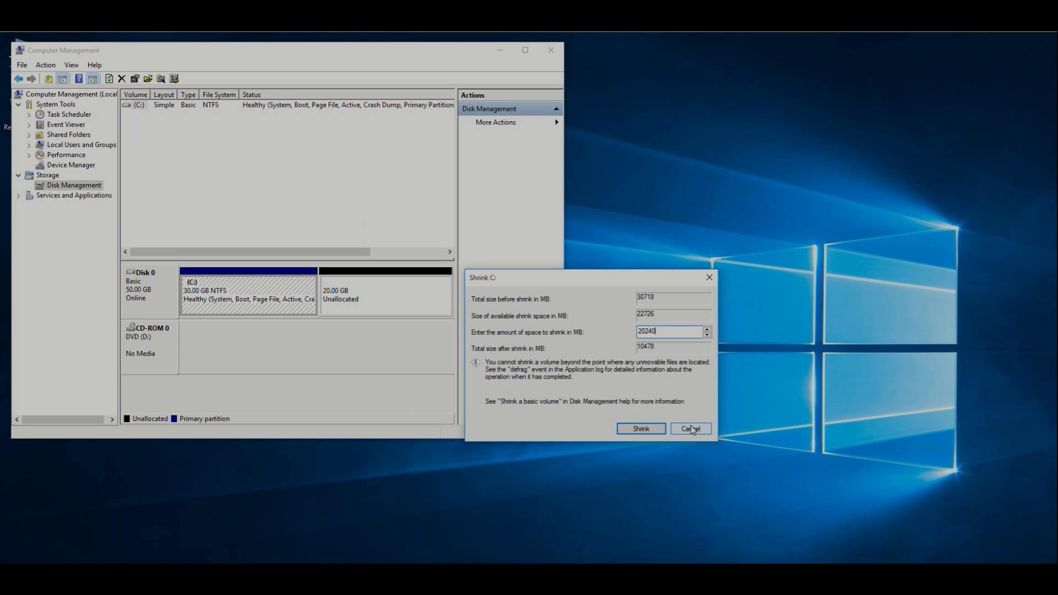
{"action": "left_click", "coordinate": [641, 428]}
{"action": "left_click", "coordinate": [402, 298]}
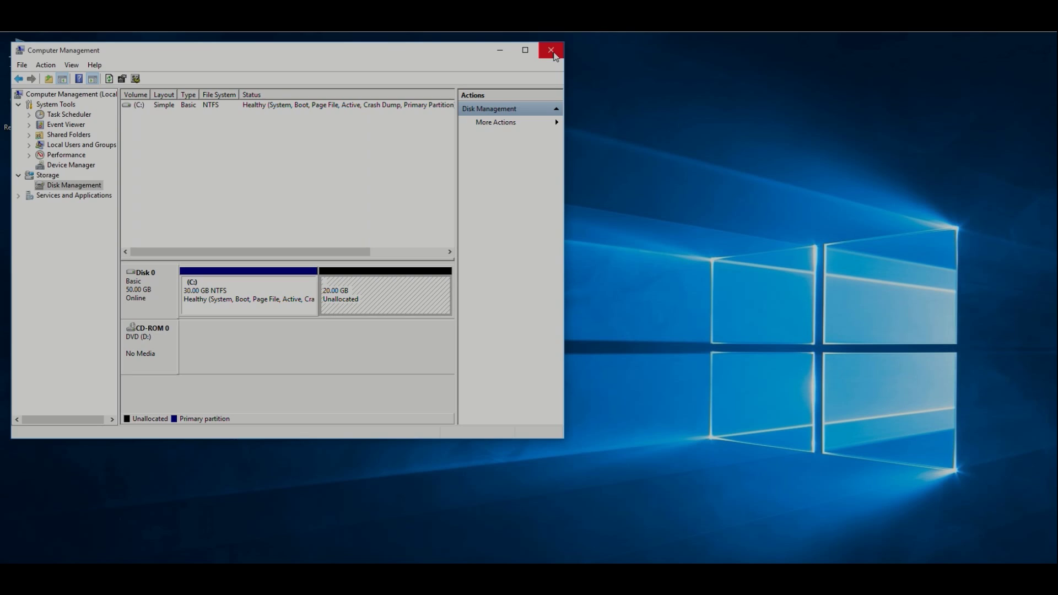
- Close Computer Management and restart Windows 10 from the Start power options
{"action": "left_click", "coordinate": [552, 50]}
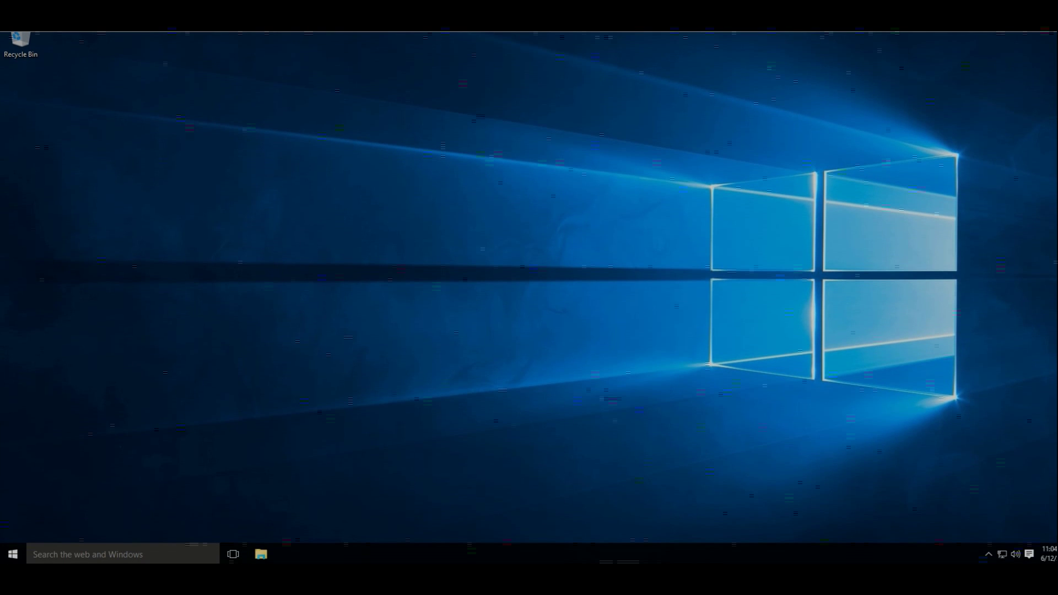
{"action": "left_click", "coordinate": [12, 554]}
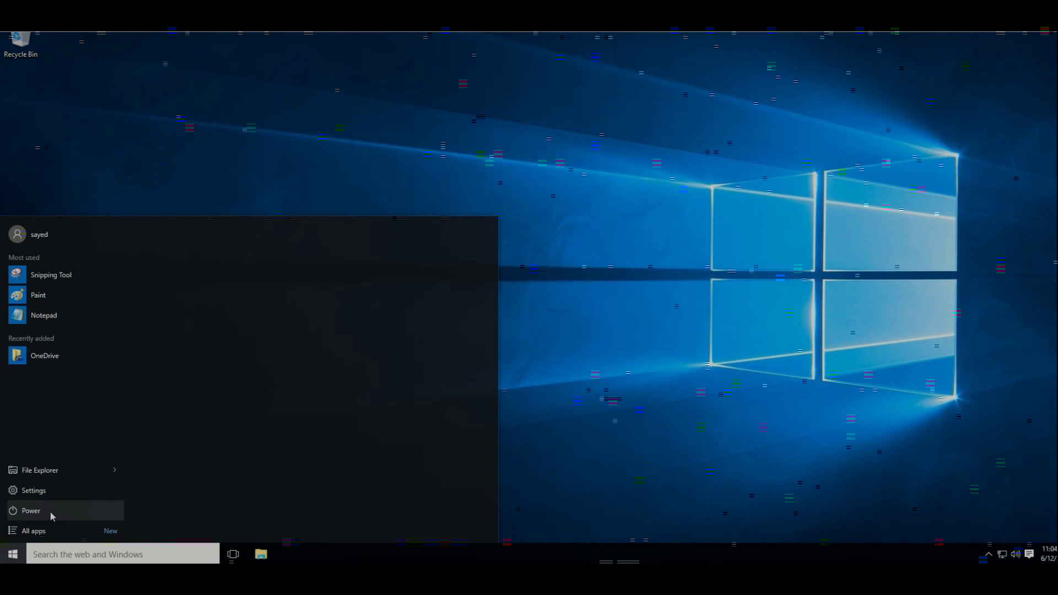
{"action": "left_click", "coordinate": [34, 515]}
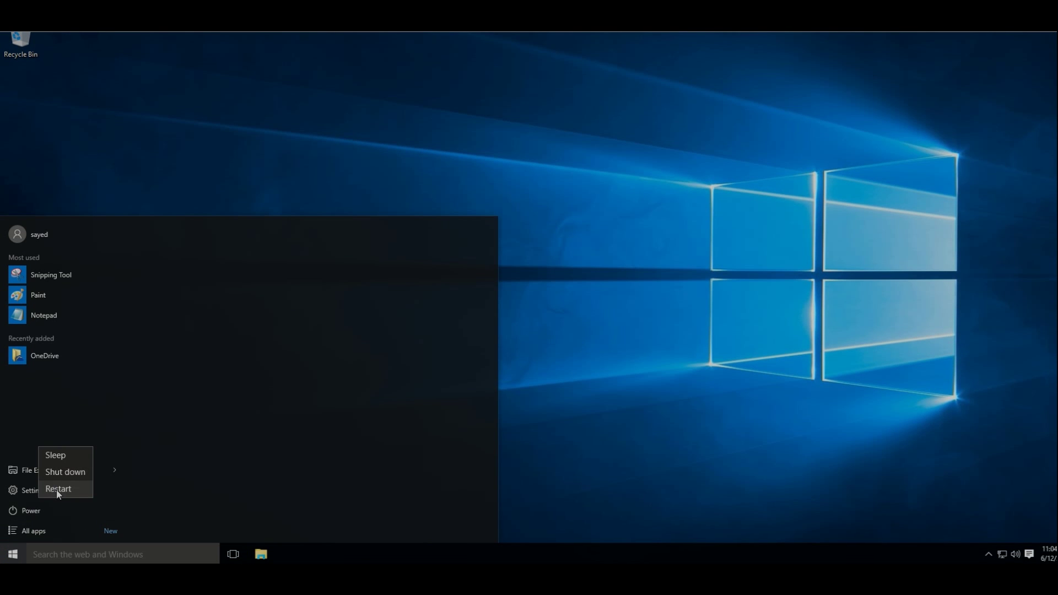
{"action": "left_click", "coordinate": [56, 491]}
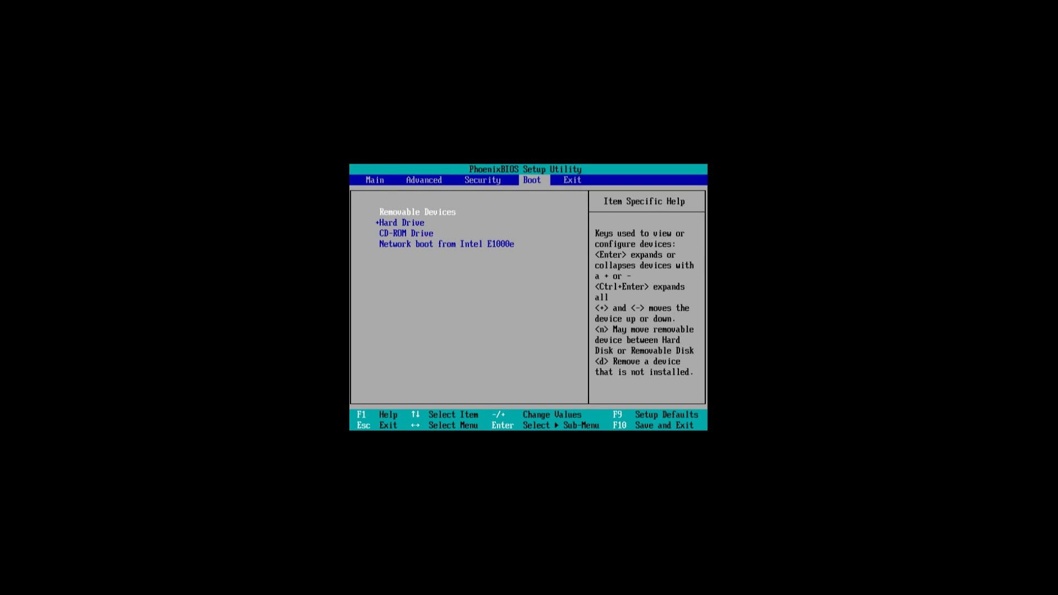
- Navigate the PhoenixBIOS setup pages to the Boot tab's device list
{"action": "key", "text": "Left"}
{"action": "key", "text": "Left"}
{"action": "key", "text": "Left"}
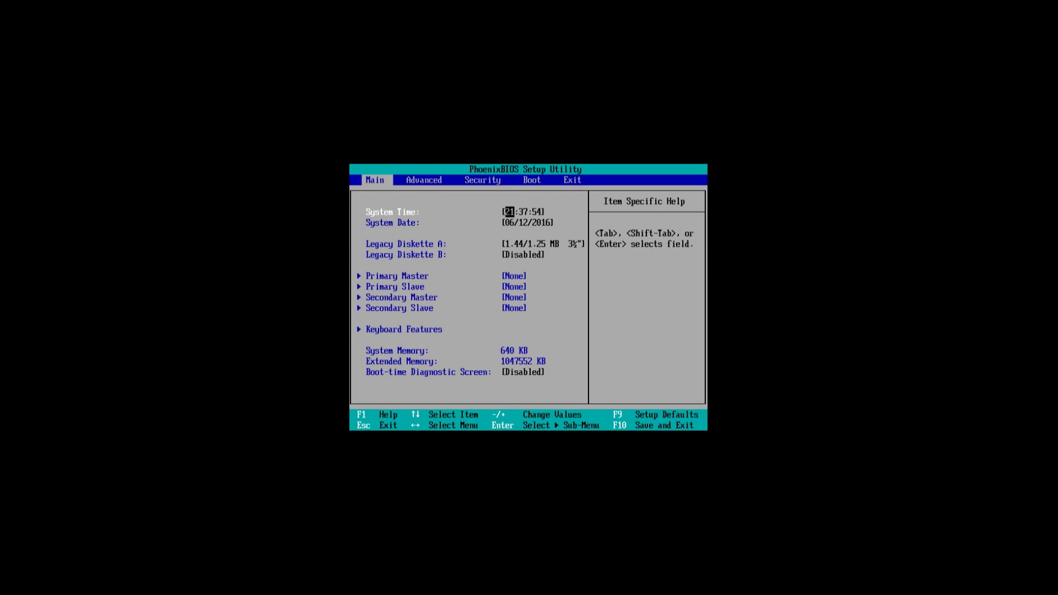
{"action": "key", "text": "Down"}
{"action": "key", "text": "Down"}
{"action": "key", "text": "Down"}
{"action": "key", "text": "Down"}
{"action": "key", "text": "Up"}
{"action": "key", "text": "Up"}
{"action": "key", "text": "Up"}
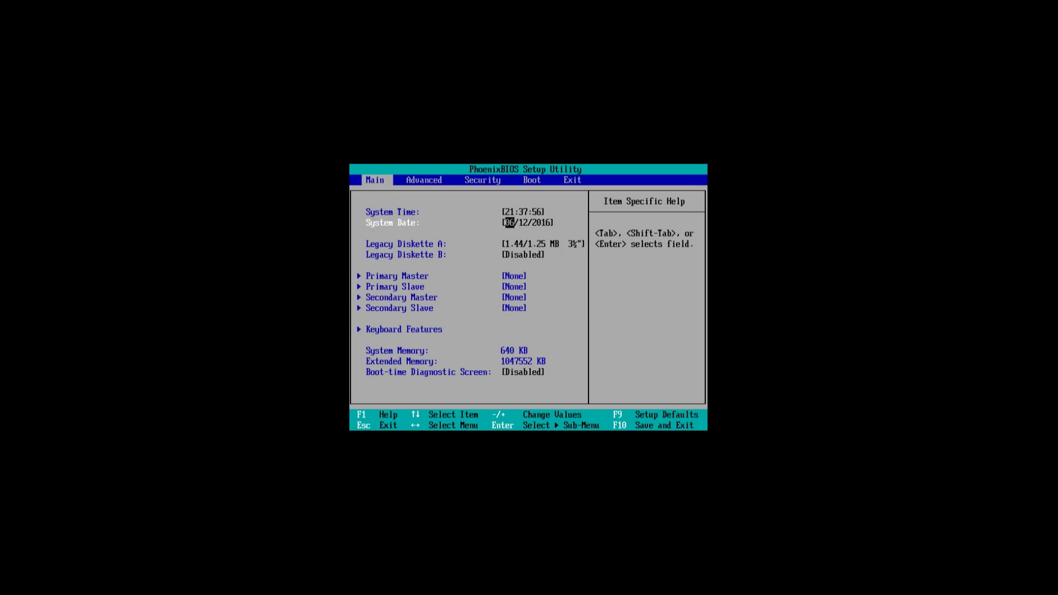
{"action": "key", "text": "Up"}
{"action": "key", "text": "Right"}
{"action": "key", "text": "Right"}
{"action": "key", "text": "Right"}
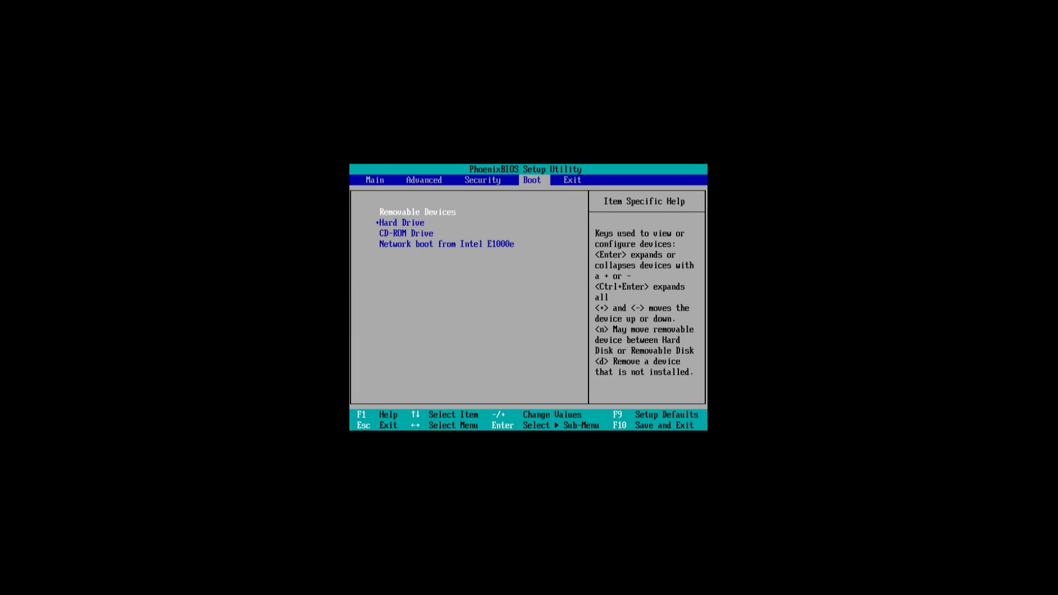
{"action": "key", "text": "Down"}
{"action": "key", "text": "Right"}
{"action": "key", "text": "Left"}
{"action": "key", "text": "Down"}
{"action": "key", "text": "Down"}
{"action": "key", "text": "Down"}
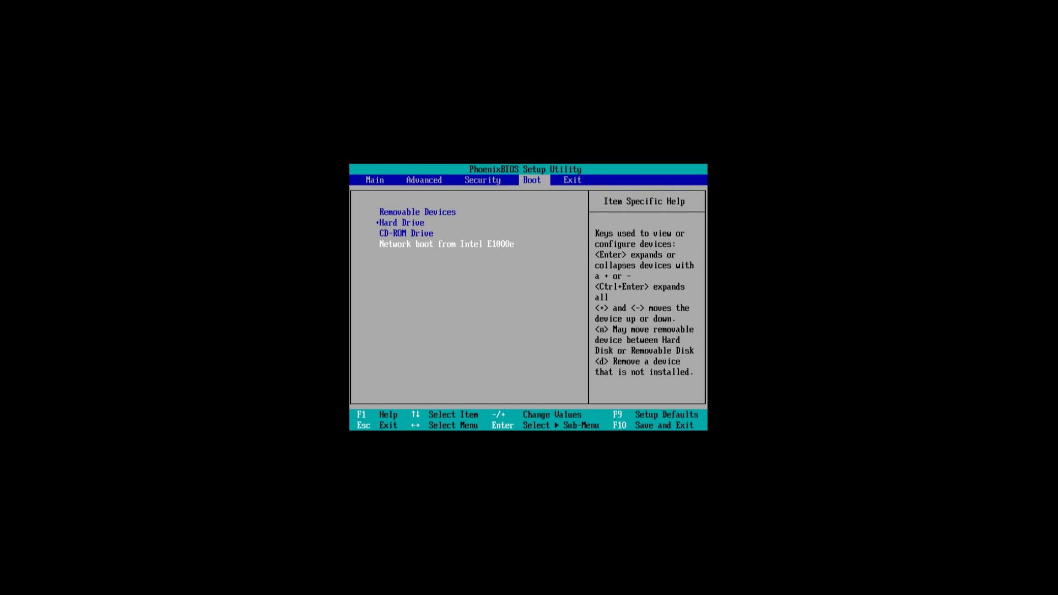
{"action": "key", "text": "Up"}
{"action": "key", "text": "Up"}
- Reorder boot devices to Removable Devices, CD-ROM Drive, Network boot, Hard Drive last
{"action": "key", "text": "Down"}
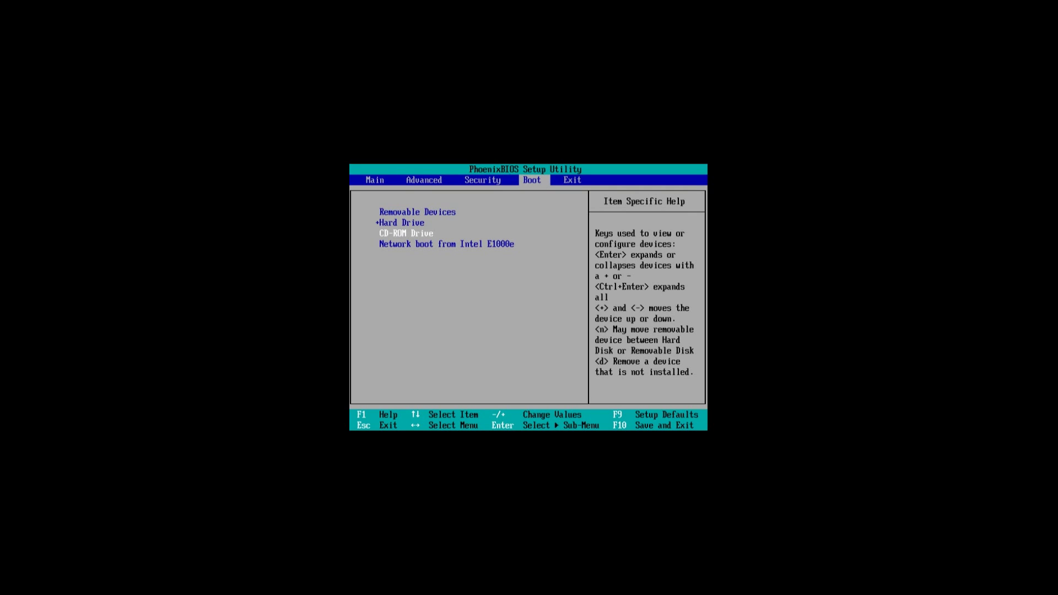
{"action": "key", "text": "Up"}
{"action": "key", "text": "minus"}
{"action": "key", "text": "Down"}
{"action": "key", "text": "plus"}
{"action": "key", "text": "plus"}
{"action": "key", "text": "plus"}
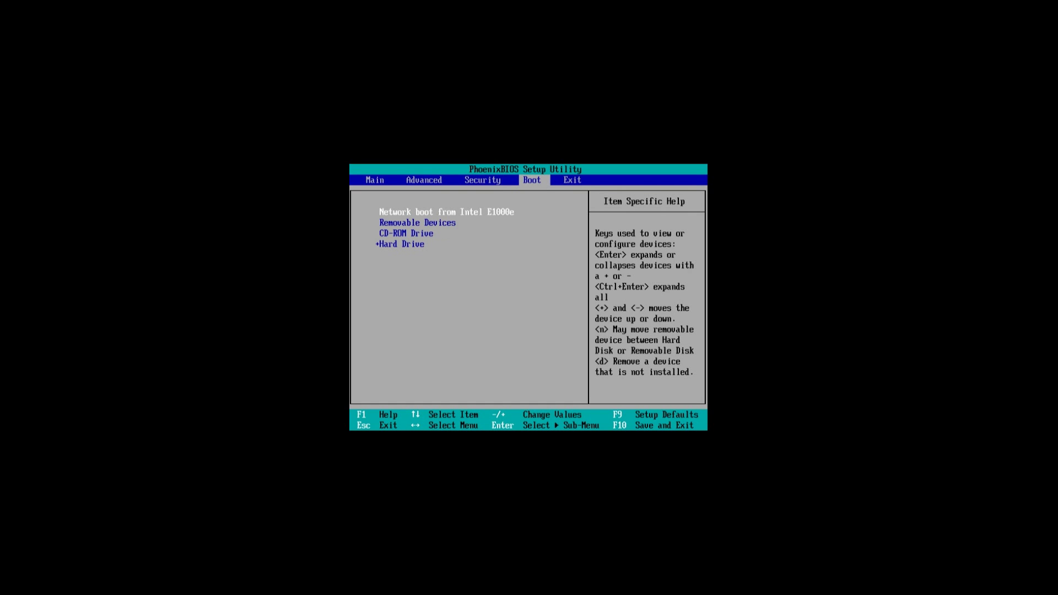
{"action": "key", "text": "minus"}
{"action": "key", "text": "minus"}
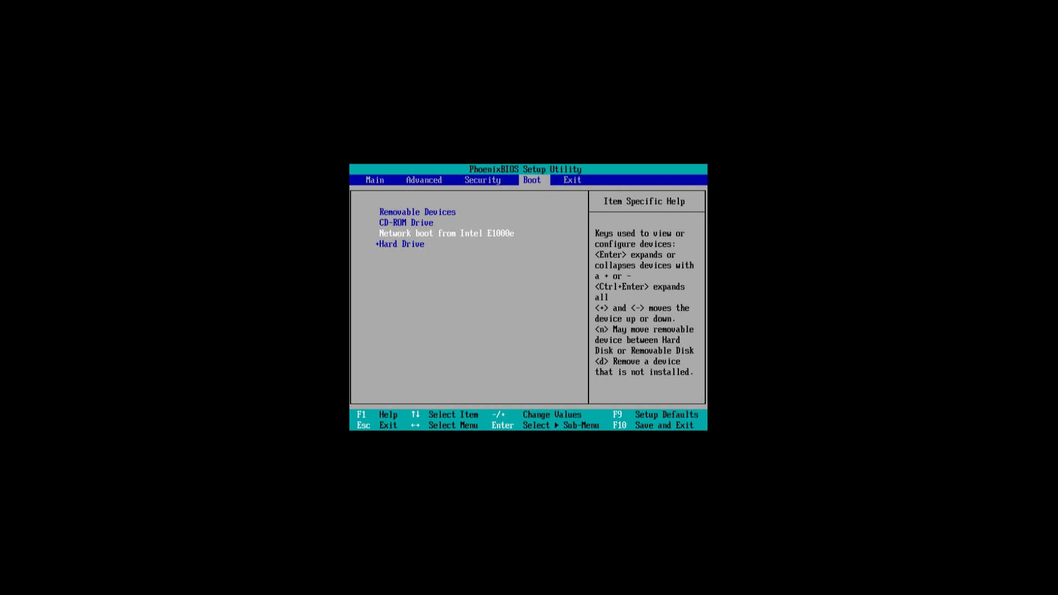
{"action": "key", "text": "Up"}
{"action": "key", "text": "Up"}
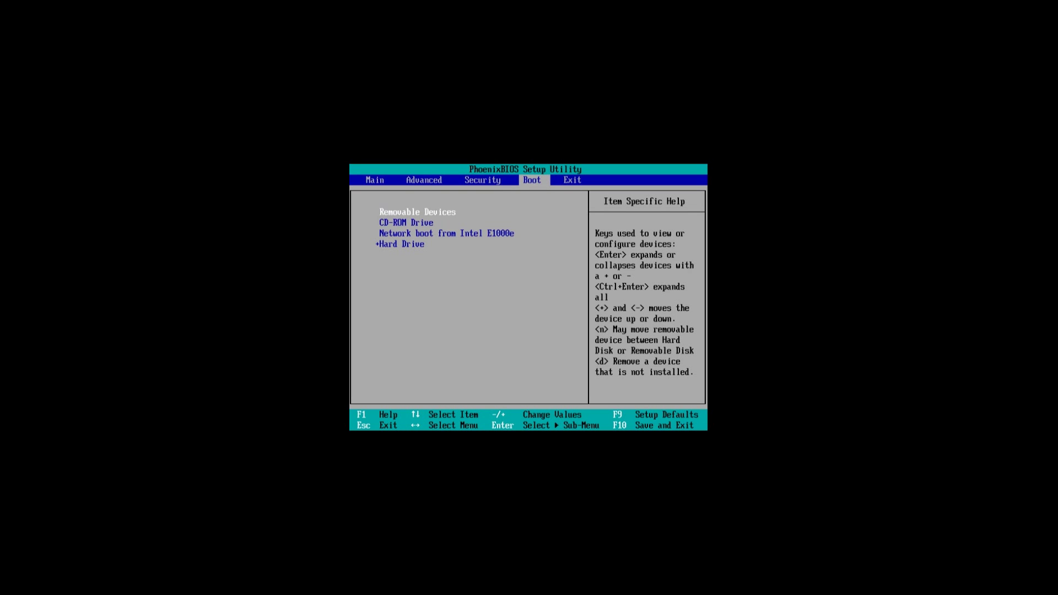
{"action": "key", "text": "Down"}
{"action": "key", "text": "Up"}
{"action": "key", "text": "Down"}
{"action": "key", "text": "Down"}
{"action": "key", "text": "Down"}
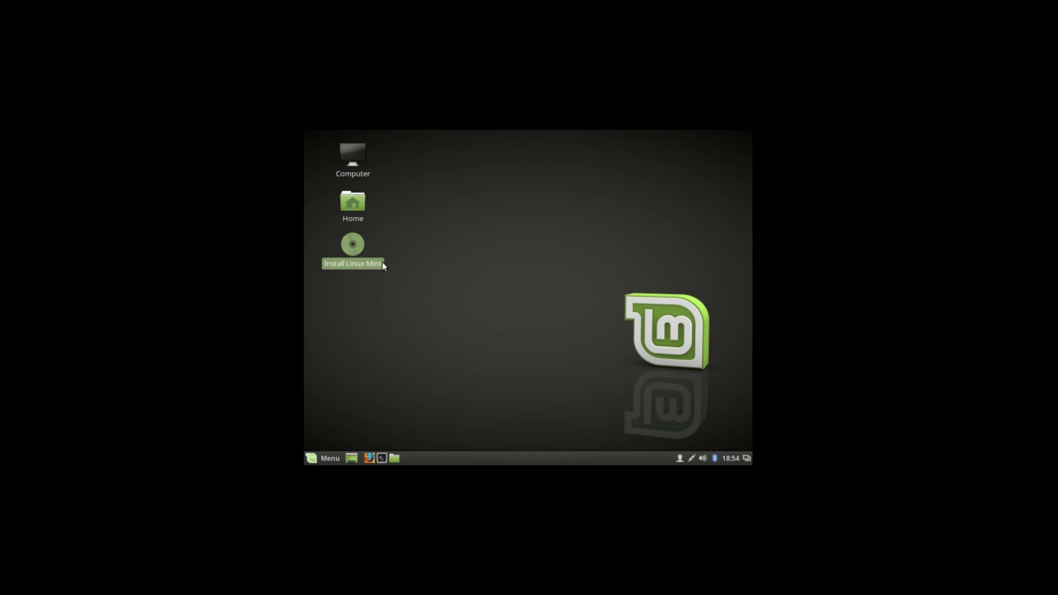
- Launch the installer, keep English, and include third-party software for graphics, Wi-Fi and media
{"action": "double_click", "coordinate": [344, 244]}
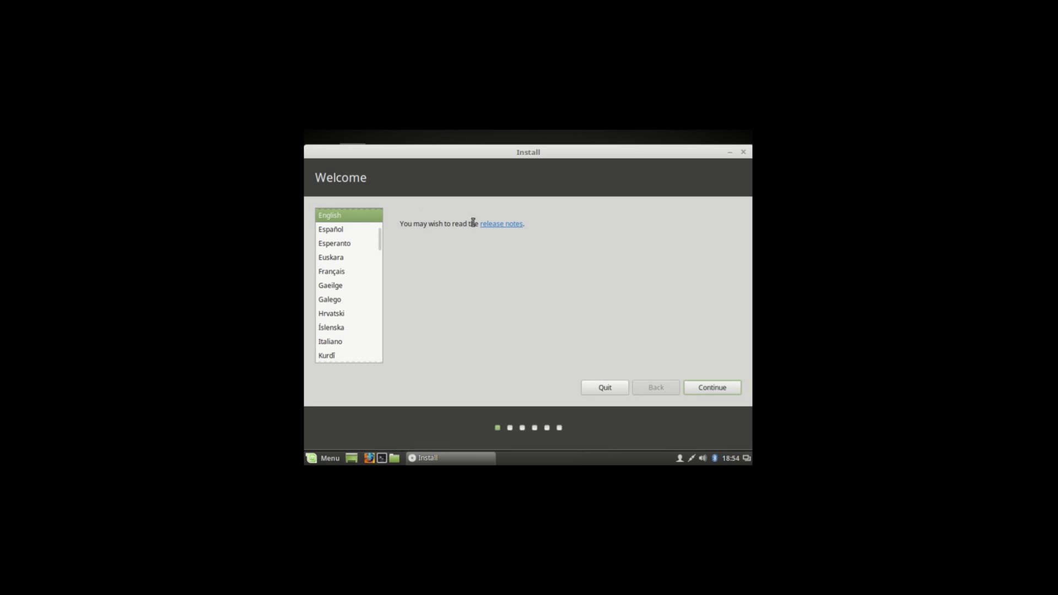
{"action": "left_click", "coordinate": [716, 391]}
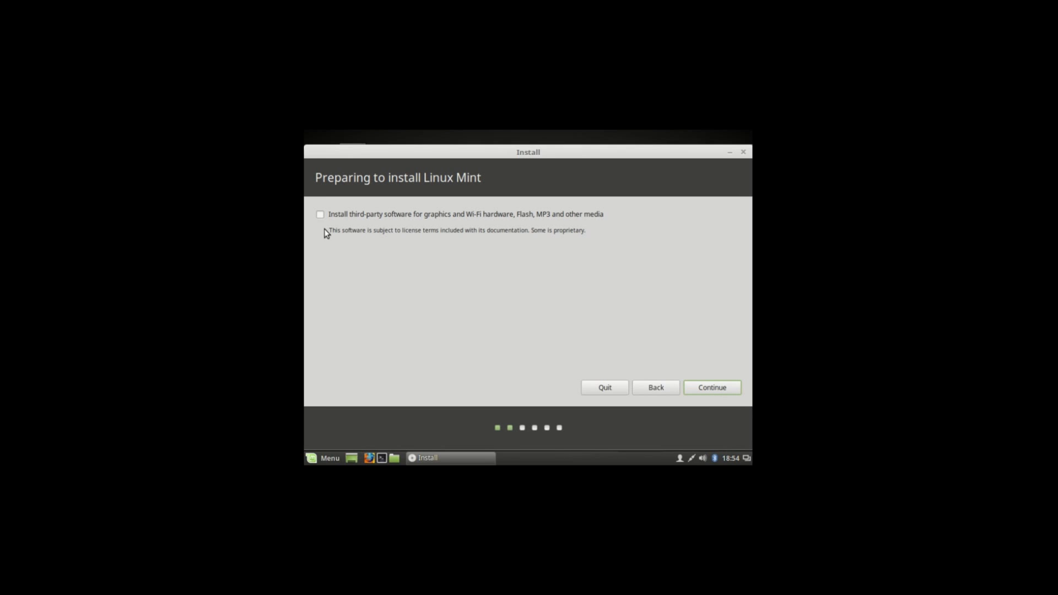
{"action": "left_click", "coordinate": [321, 215]}
- Choose Something else for manual partitioning and start a partition in the 21475 MB free space
{"action": "left_click", "coordinate": [706, 392]}
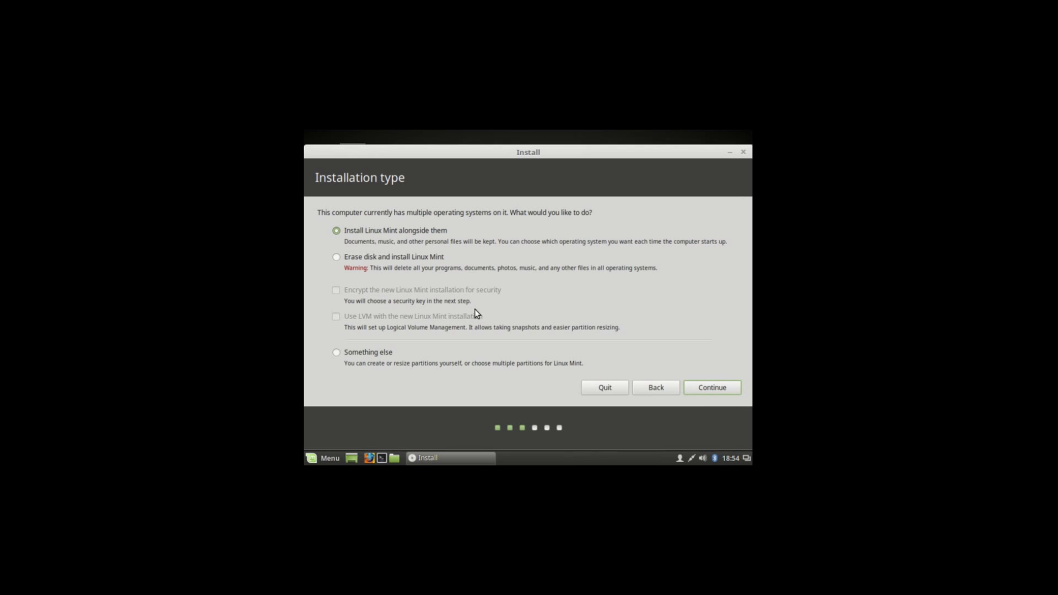
{"action": "left_click", "coordinate": [337, 353]}
{"action": "left_click", "coordinate": [712, 388]}
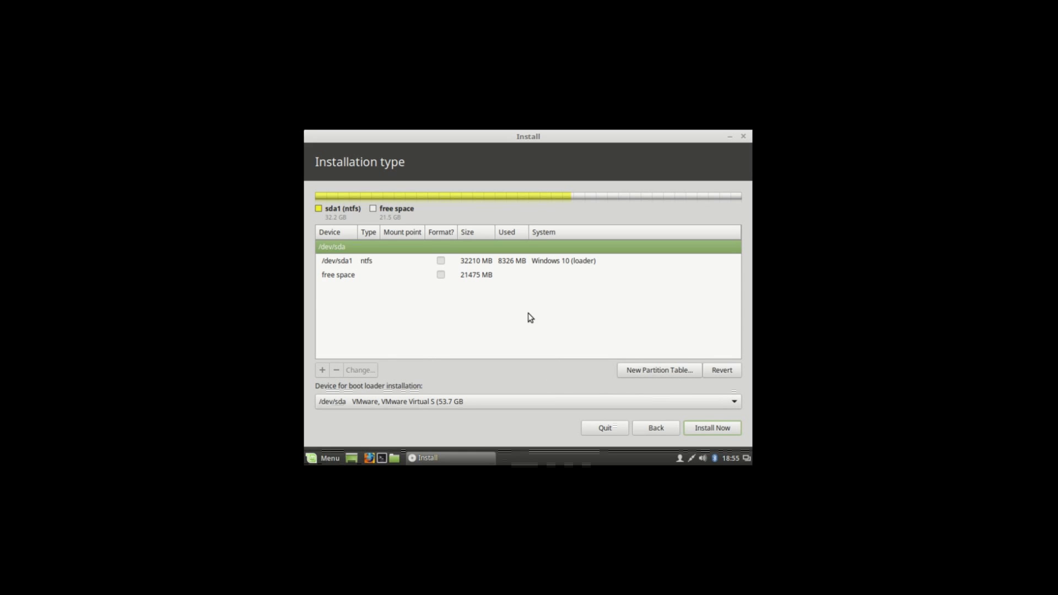
{"action": "left_click", "coordinate": [484, 263]}
{"action": "left_click", "coordinate": [476, 275]}
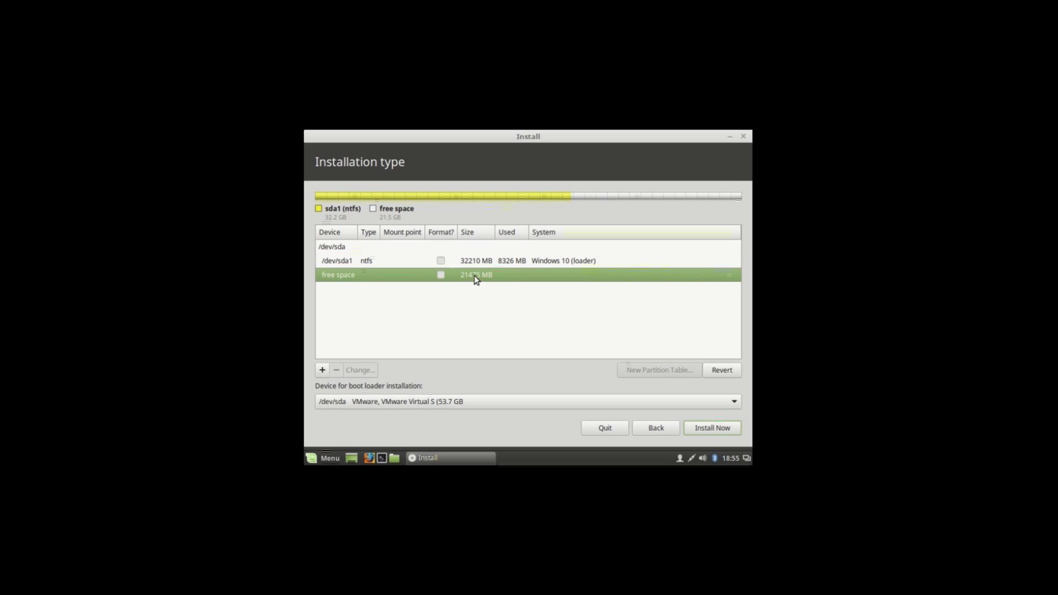
{"action": "left_click", "coordinate": [323, 370]}
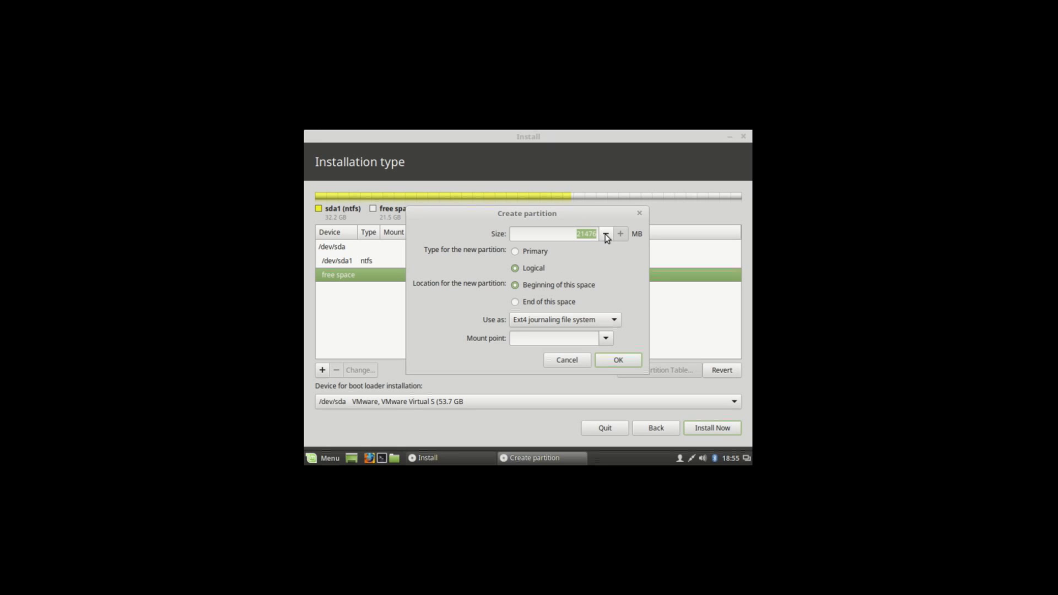
- Create a 2024 MB logical swap area, then select the remaining free space
{"action": "type", "text": "2"}
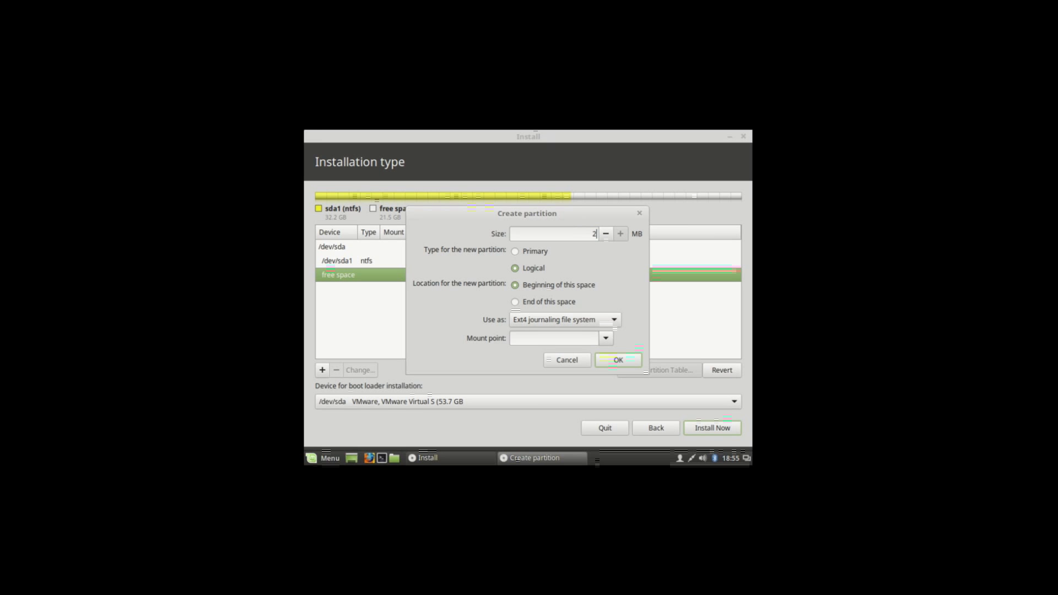
{"action": "type", "text": "024"}
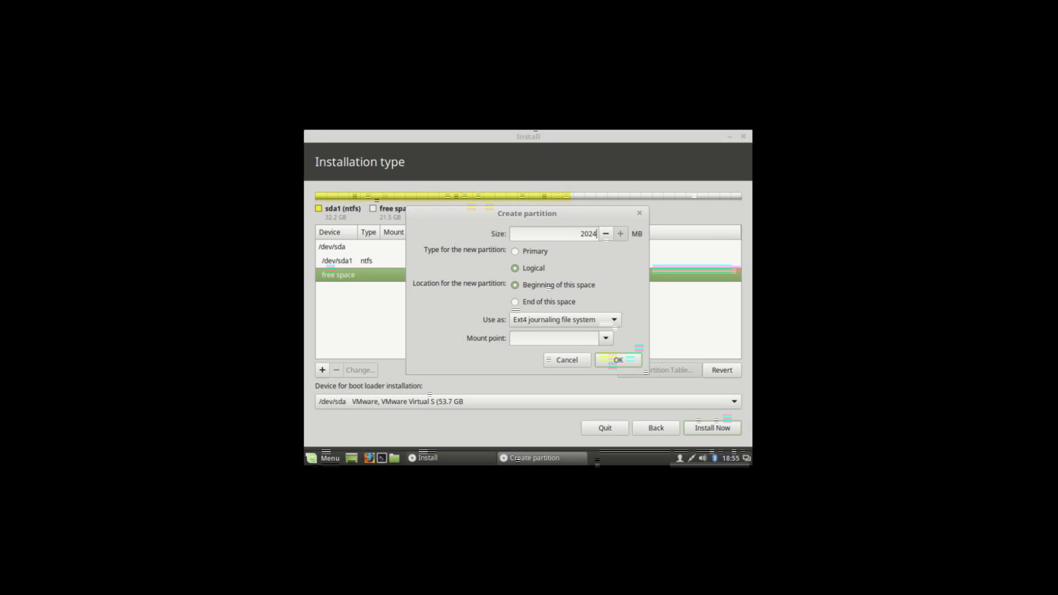
{"action": "left_click", "coordinate": [548, 319]}
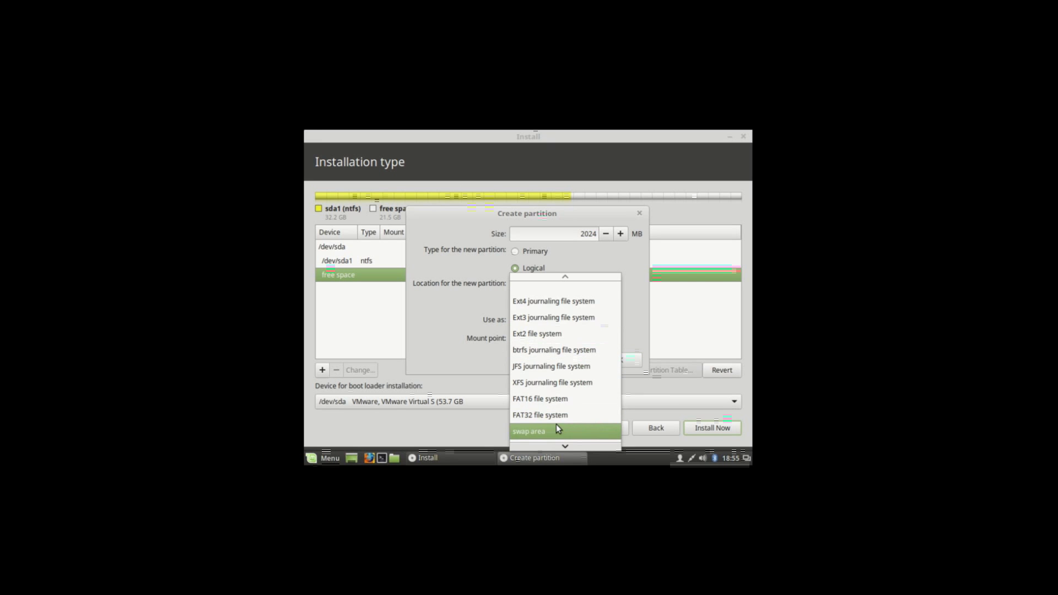
{"action": "left_click", "coordinate": [553, 426]}
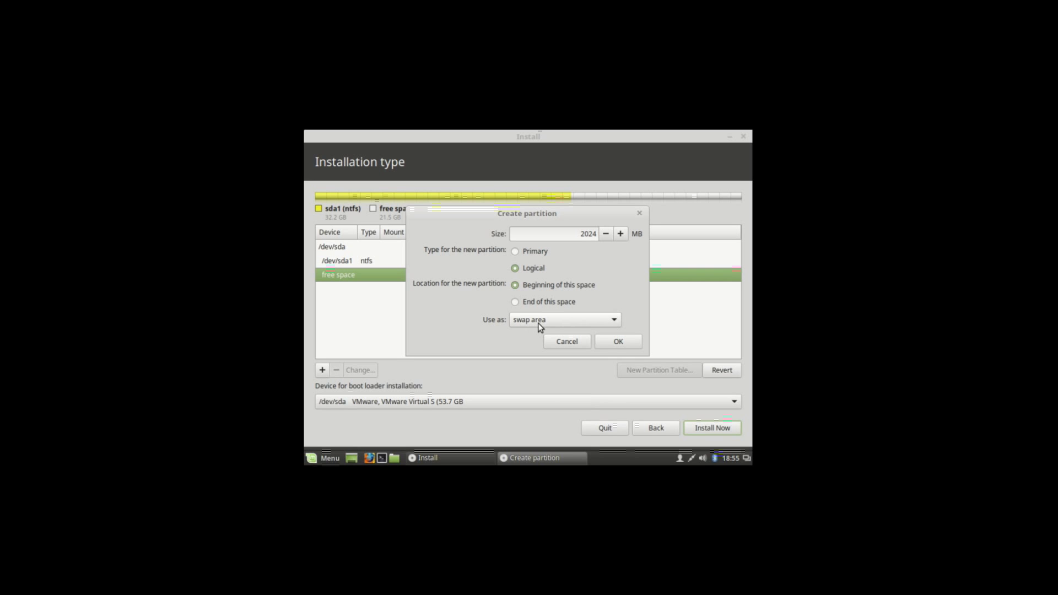
{"action": "key", "text": "Return"}
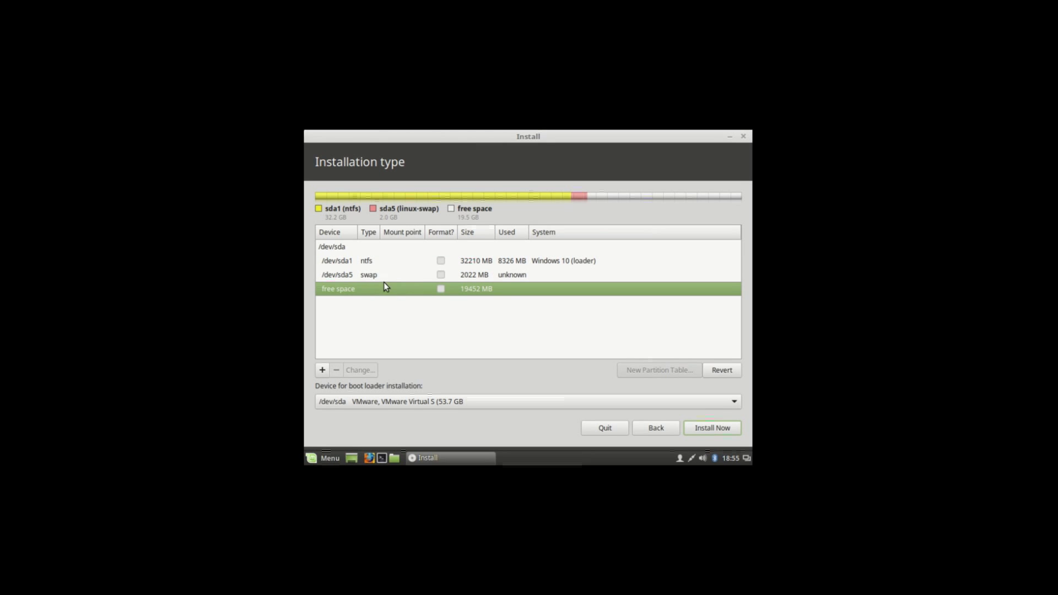
{"action": "left_click", "coordinate": [395, 275]}
{"action": "left_click", "coordinate": [401, 294]}
- Create a primary Ext4 journaling partition mounted at / from the remaining free space
{"action": "left_click", "coordinate": [322, 371]}
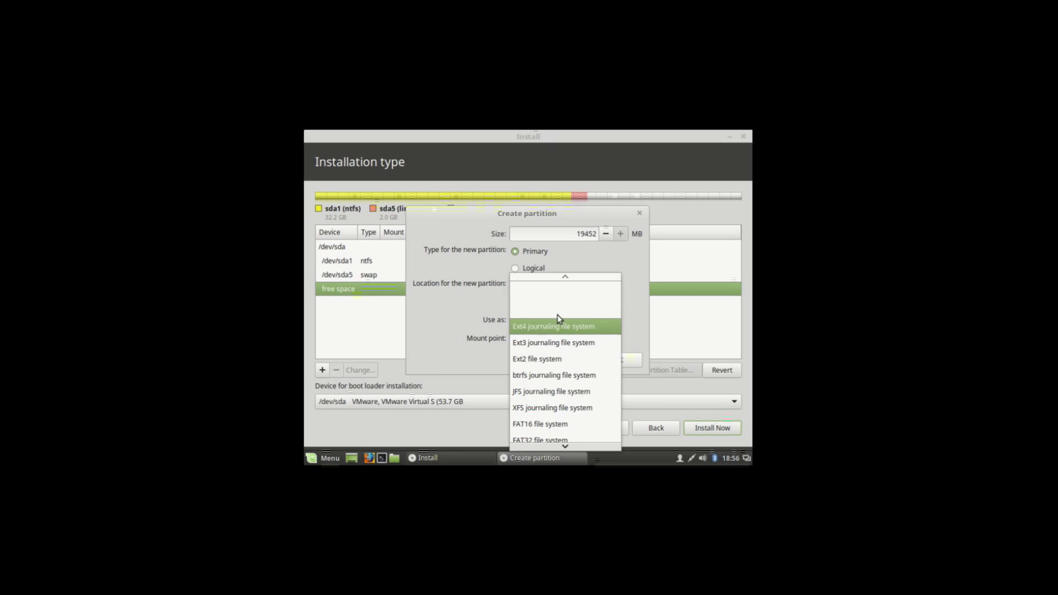
{"action": "left_click", "coordinate": [558, 324]}
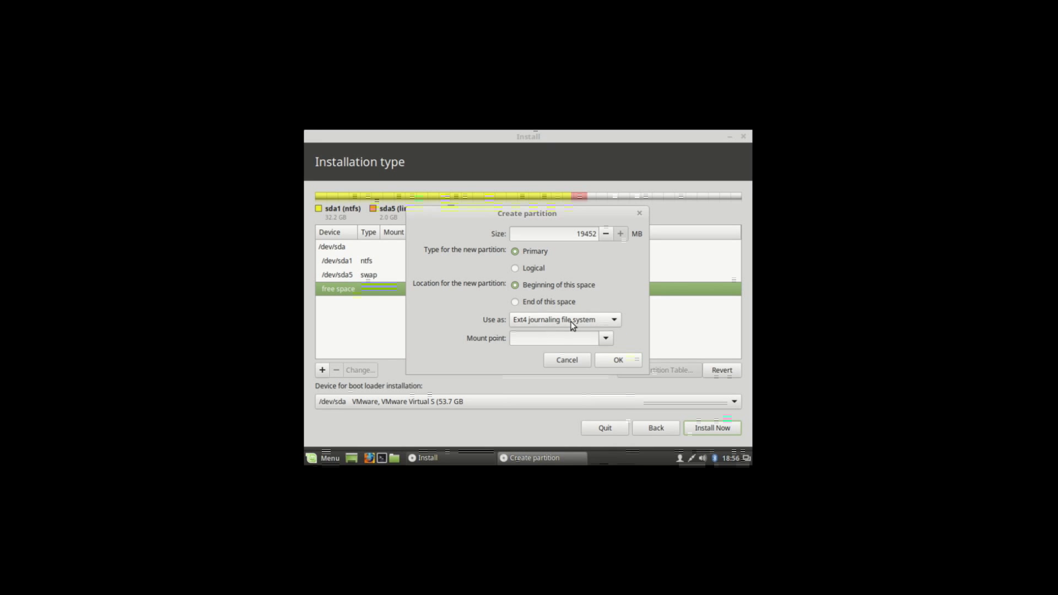
{"action": "left_click", "coordinate": [606, 338]}
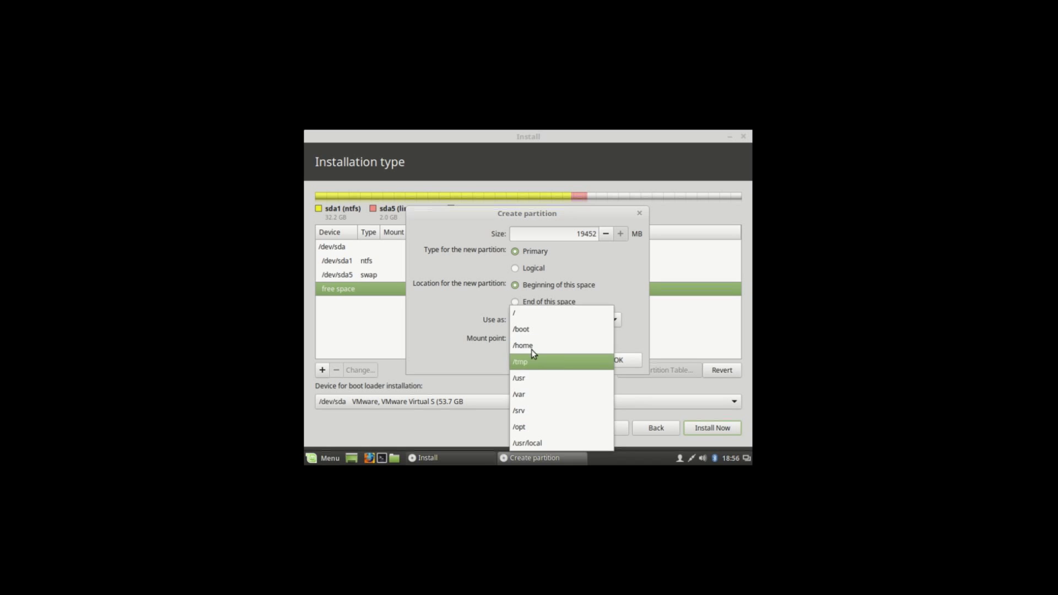
{"action": "left_click", "coordinate": [538, 318]}
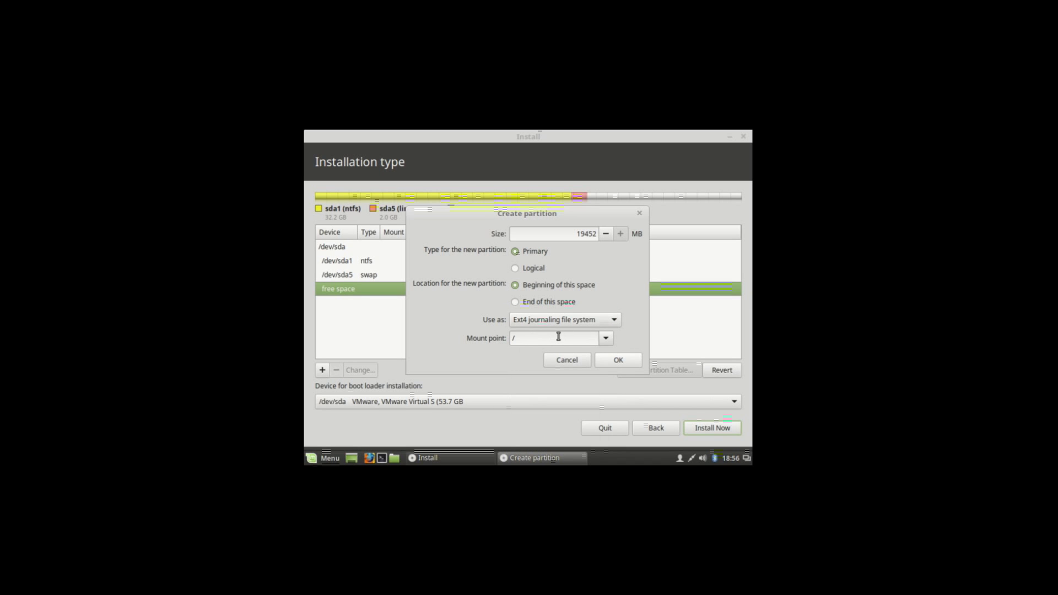
{"action": "left_click", "coordinate": [622, 360]}
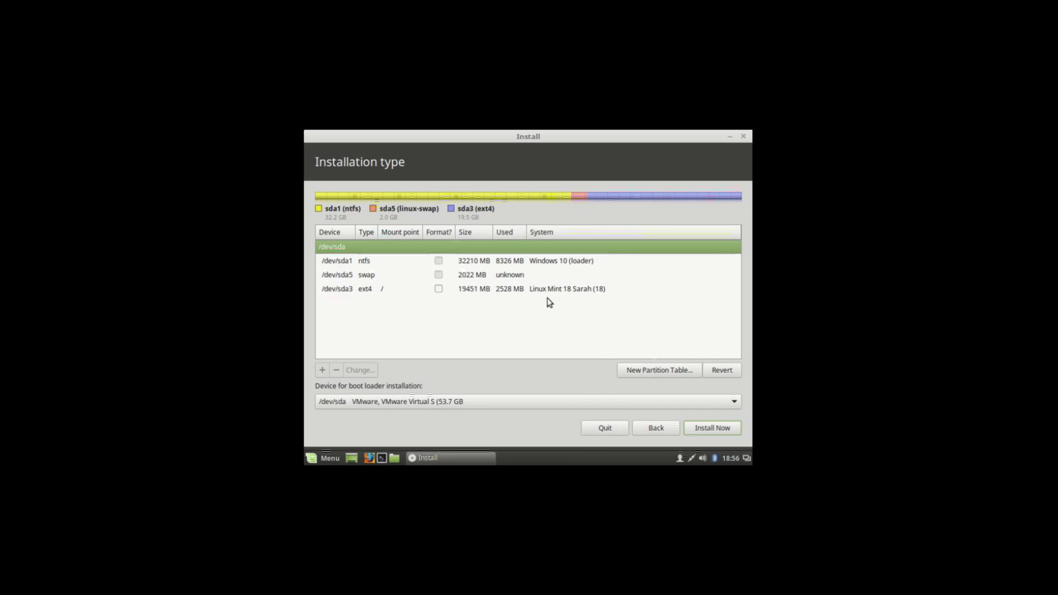
- Set /dev/sda as the boot loader installation device
{"action": "left_click", "coordinate": [442, 400]}
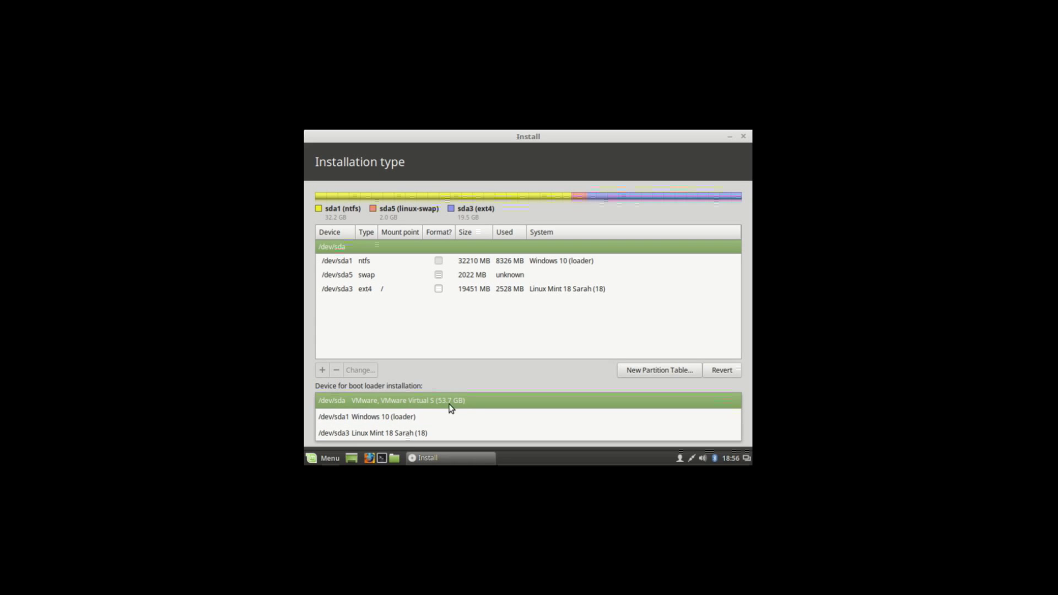
{"action": "left_click", "coordinate": [461, 402]}
{"action": "left_click", "coordinate": [477, 406]}
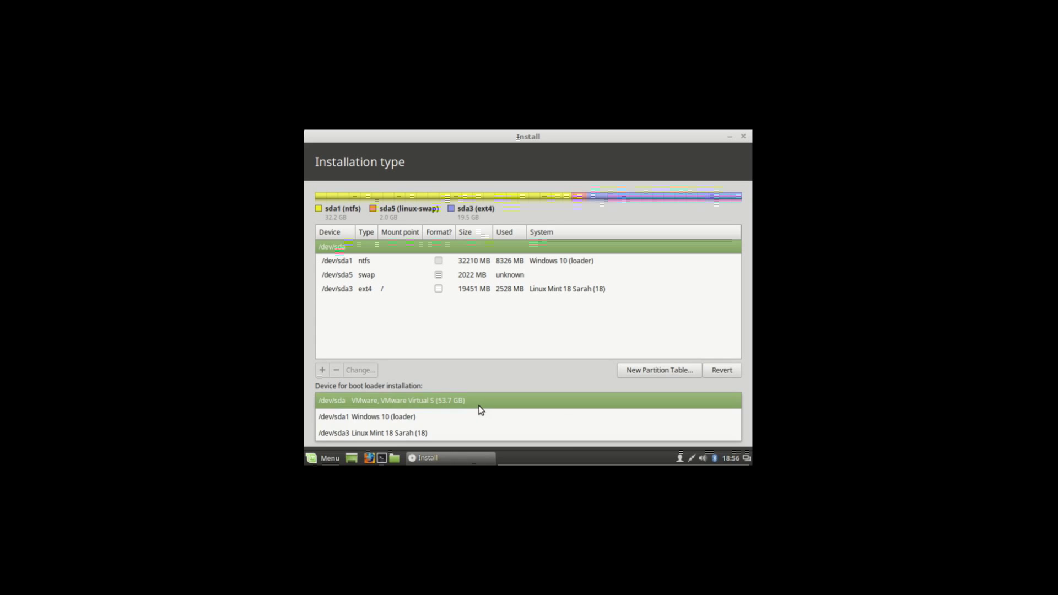
{"action": "left_click", "coordinate": [462, 402]}
{"action": "left_click_drag", "start_coordinate": [337, 386], "coordinate": [438, 402]}
{"action": "left_click", "coordinate": [438, 401]}
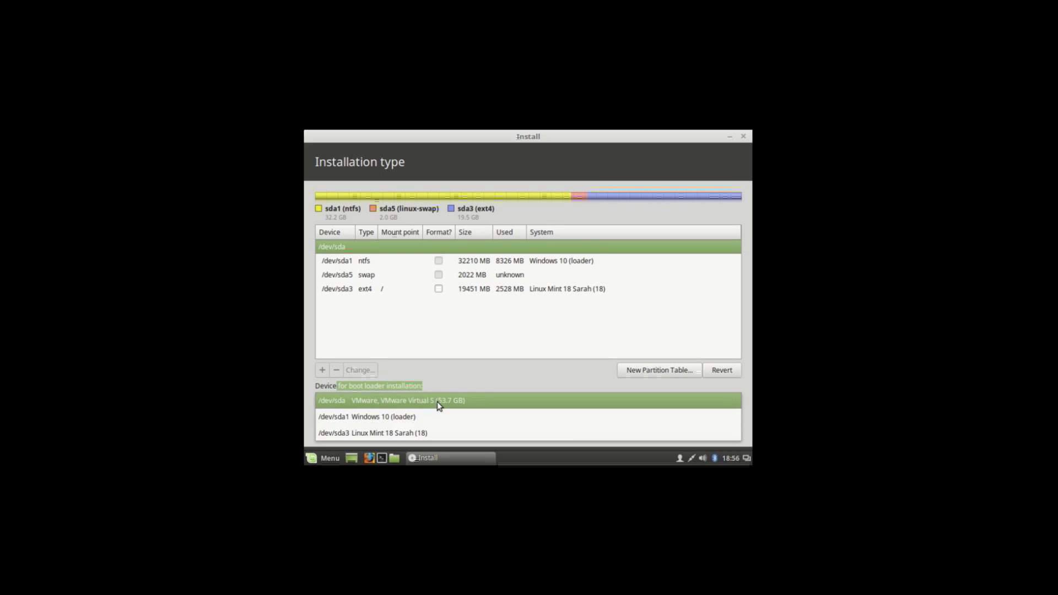
{"action": "left_click", "coordinate": [465, 398]}
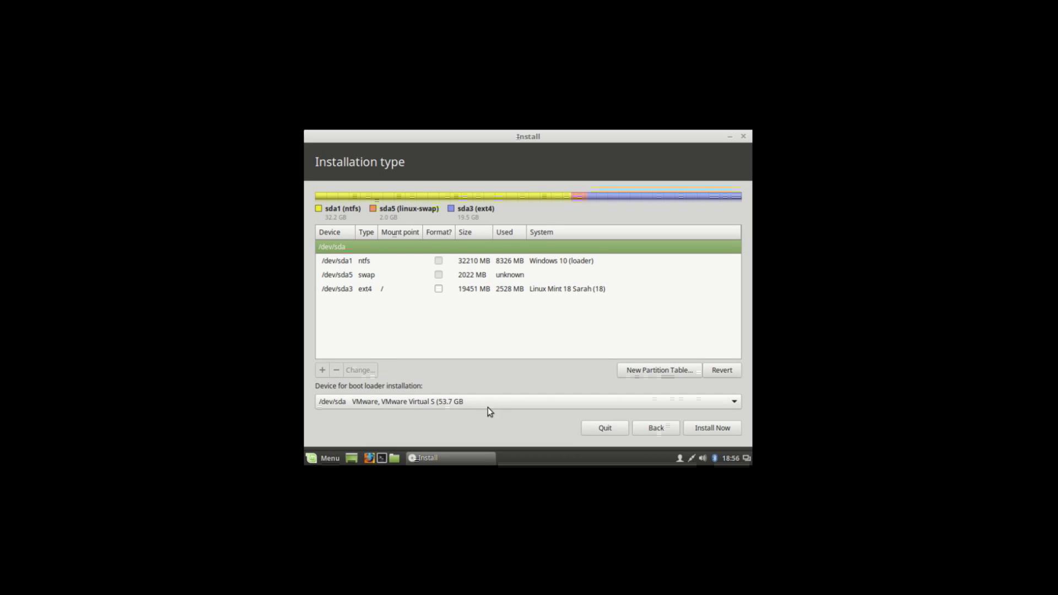
- Start the installation, confirm writing the partition changes to disk, and accept the location
{"action": "left_click", "coordinate": [704, 427]}
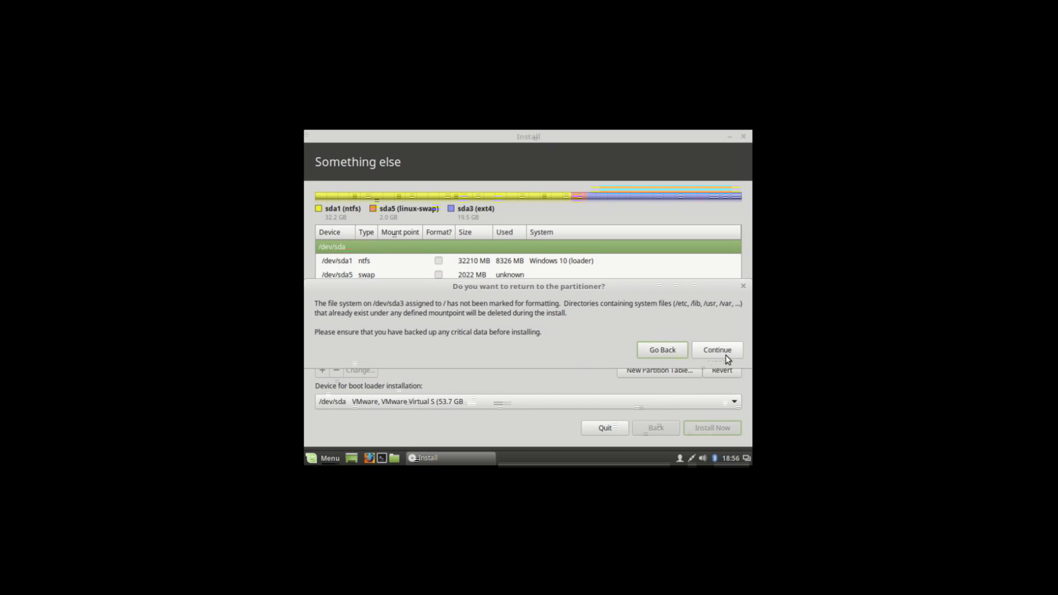
{"action": "left_click", "coordinate": [722, 358]}
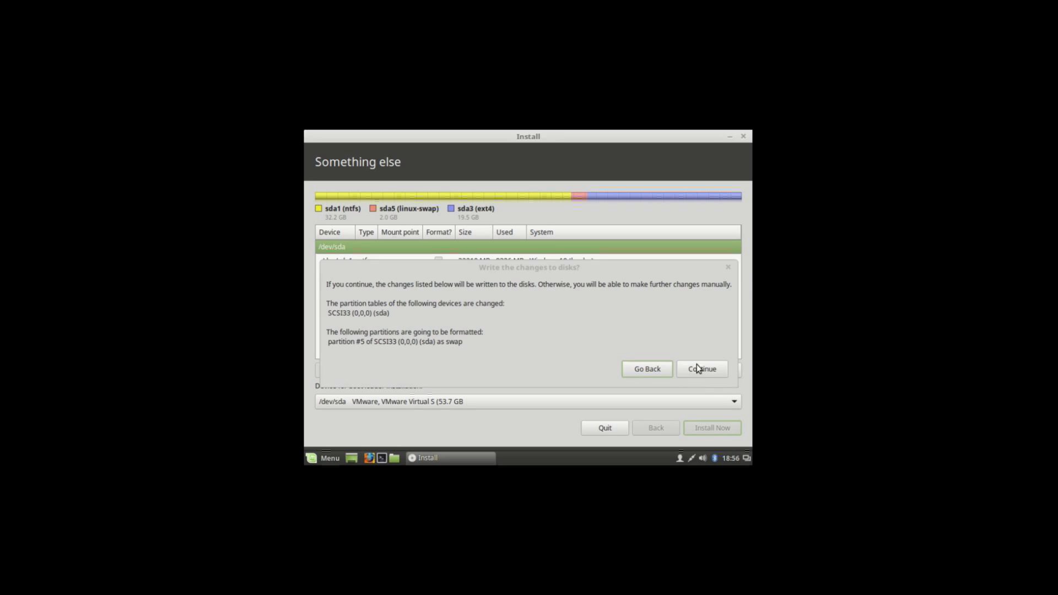
{"action": "left_click", "coordinate": [687, 369]}
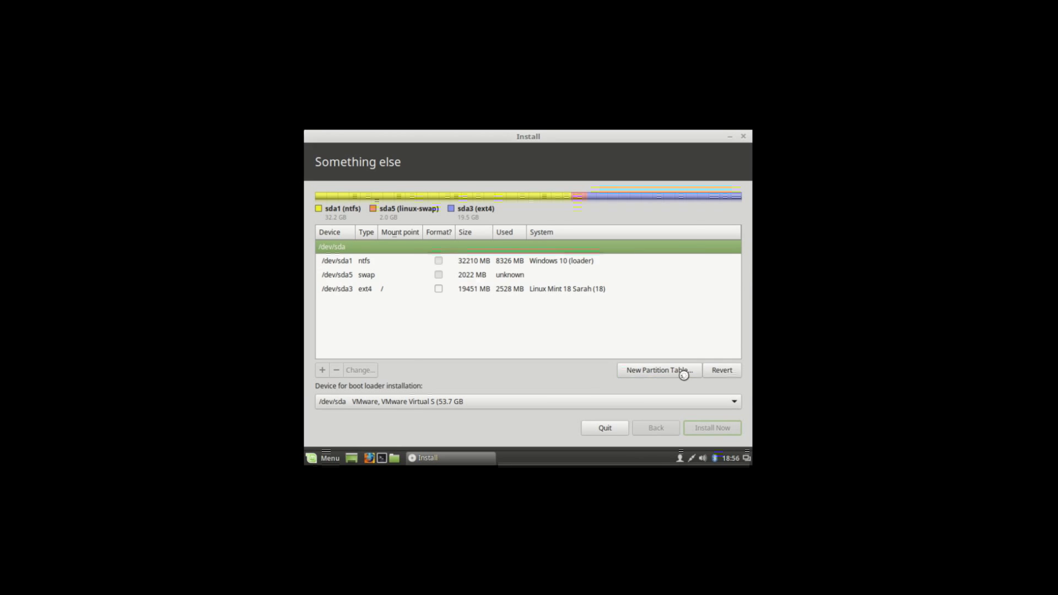
{"action": "left_click", "coordinate": [720, 428]}
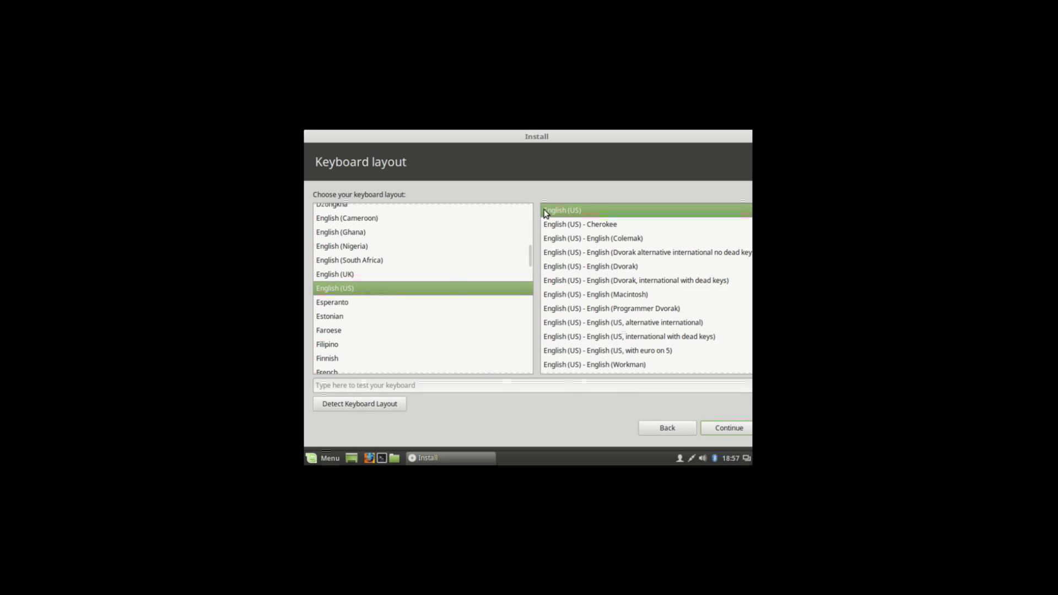
- Keep the English (US) layout, enter the user's name and account password, and continue installing
{"action": "left_click", "coordinate": [731, 429]}
{"action": "type", "text": "sayed"}
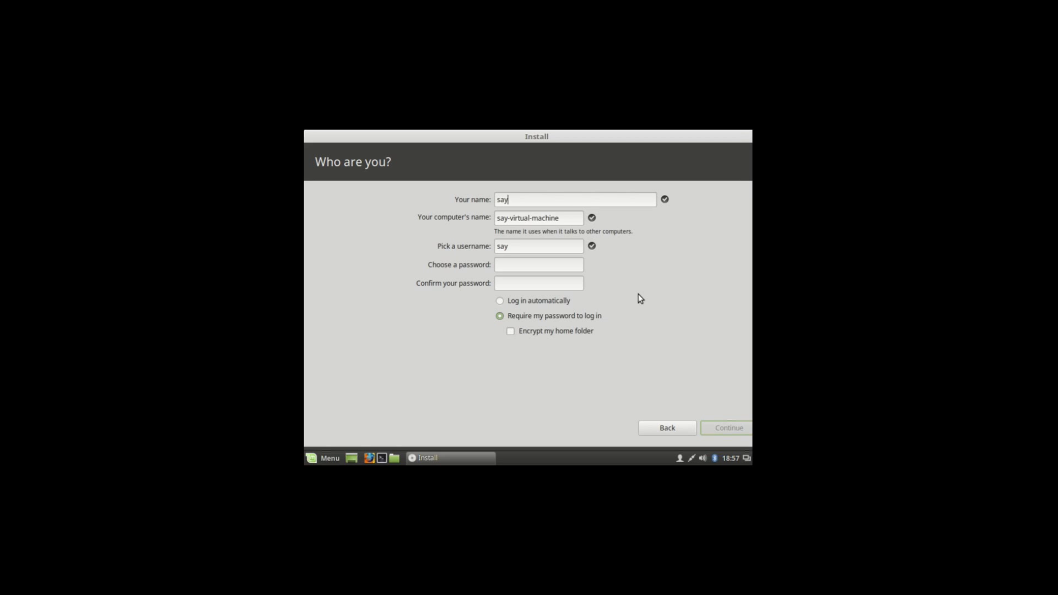
{"action": "left_click", "coordinate": [579, 268]}
{"action": "type", "text": "1234"}
{"action": "key", "text": "Tab"}
{"action": "type", "text": "1234"}
{"action": "left_click", "coordinate": [734, 427]}
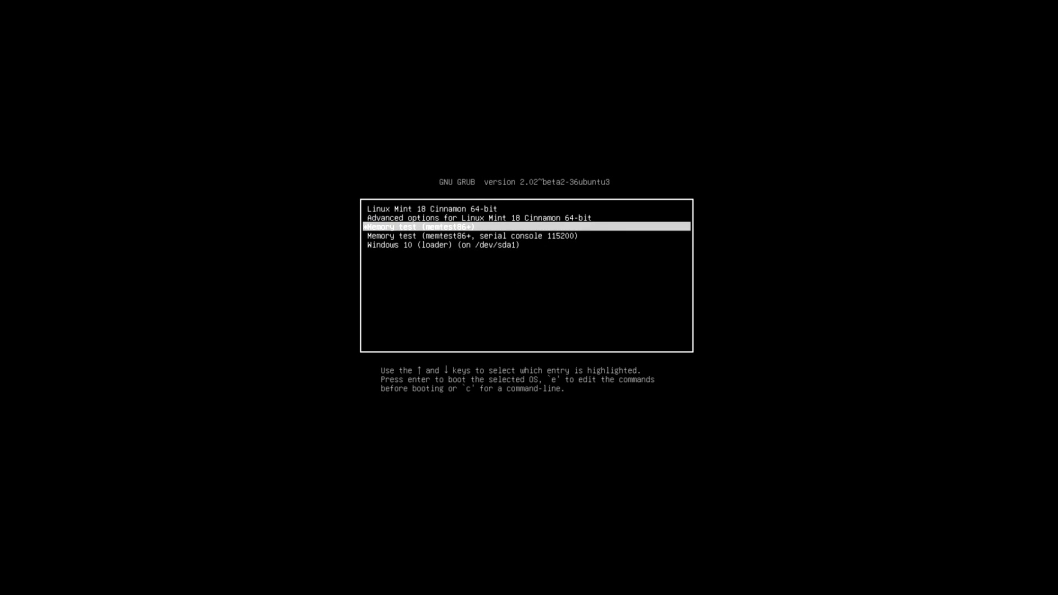
- Highlight the Windows 10 (loader) entry on /dev/sda1 in the GRUB menu to boot Windows
{"action": "key", "text": "Up"}
{"action": "key", "text": "Up"}
{"action": "key", "text": "Up"}
{"action": "key", "text": "Up"}
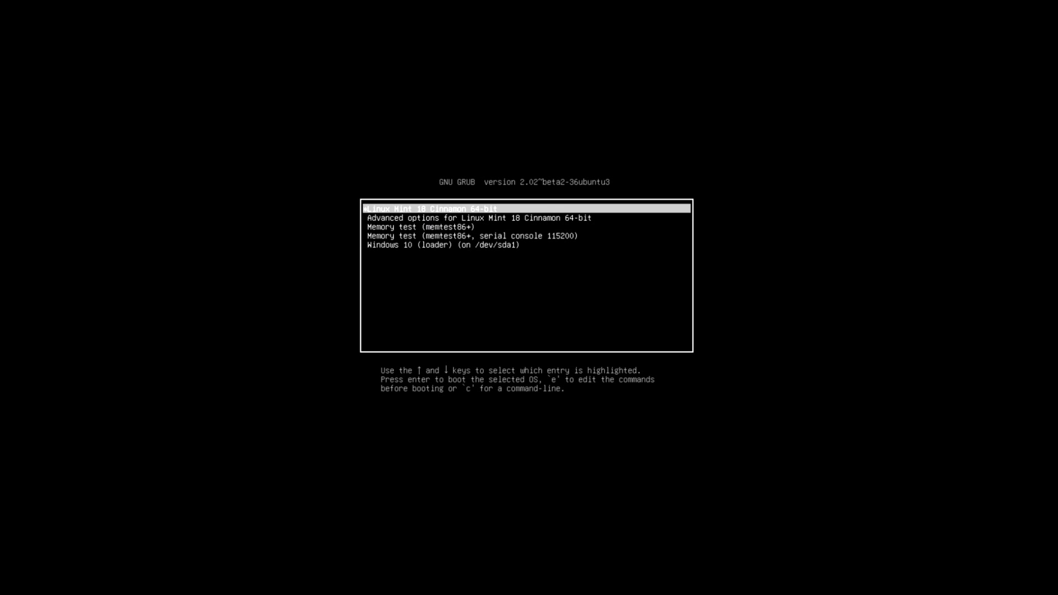
{"action": "key", "text": "Down"}
{"action": "key", "text": "Down"}
{"action": "key", "text": "Down"}
{"action": "key", "text": "Down"}
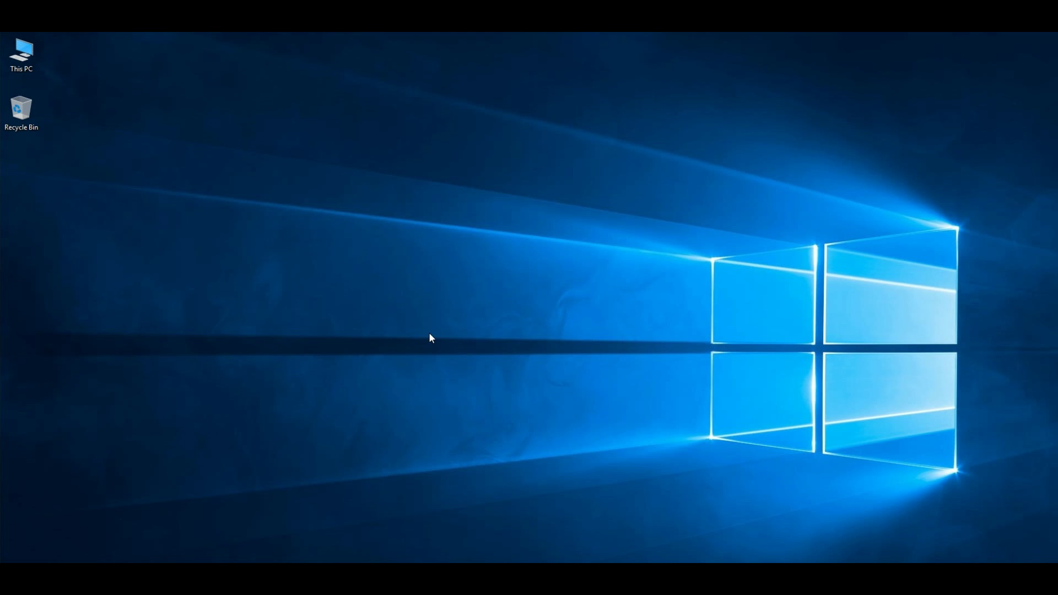
- Refresh the Windows 10 desktop, then shut down via Start > Power > Shut down
{"action": "right_click", "coordinate": [454, 295]}
{"action": "left_click", "coordinate": [470, 329]}
{"action": "left_click", "coordinate": [14, 555]}
{"action": "left_click", "coordinate": [30, 511]}
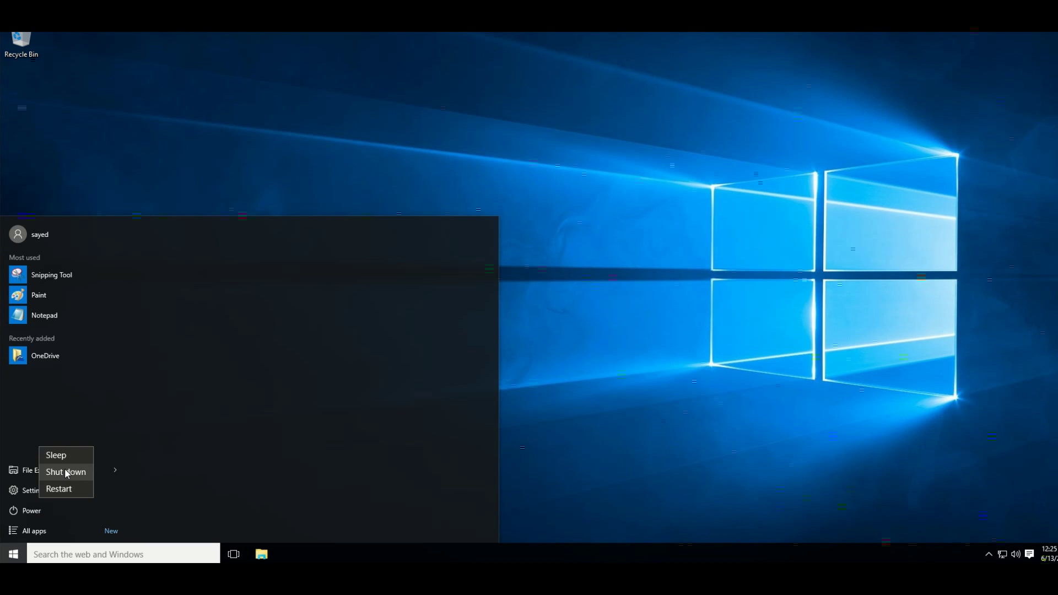
{"action": "left_click", "coordinate": [65, 472]}
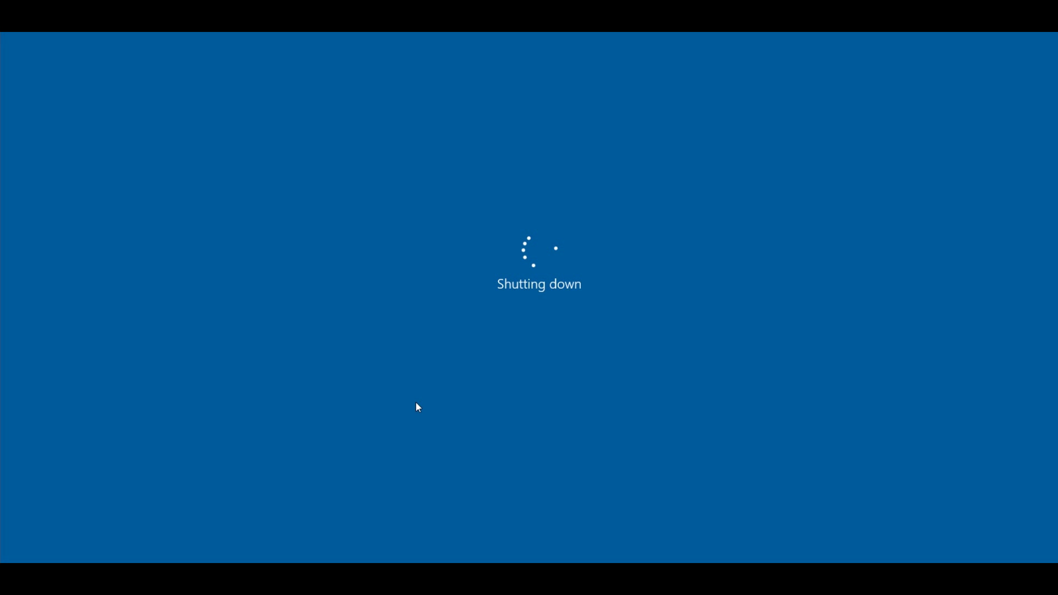